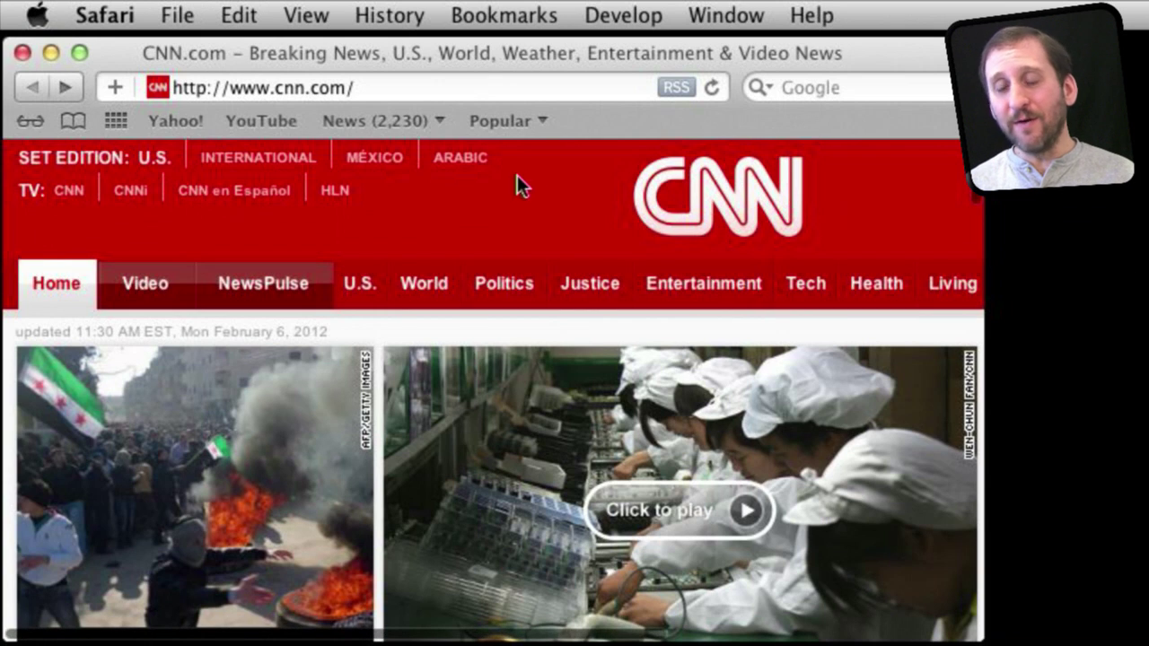
Create an empty bookmarks-bar folder named 'My News' next to the existing News folder.
click(382, 122)
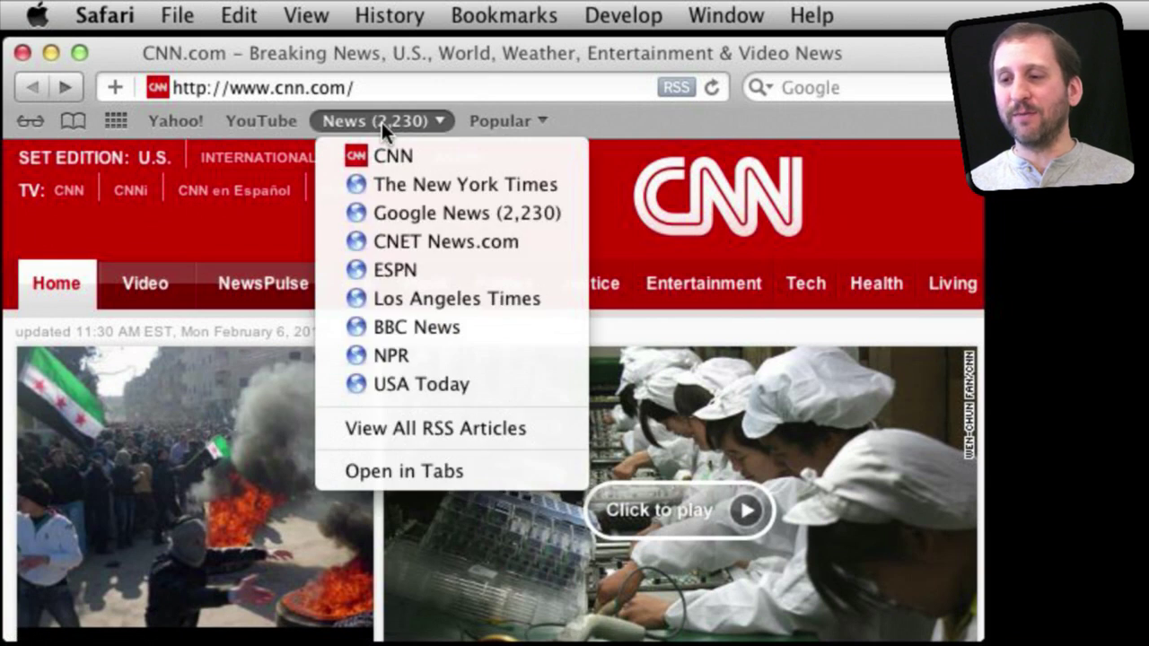
click(655, 139)
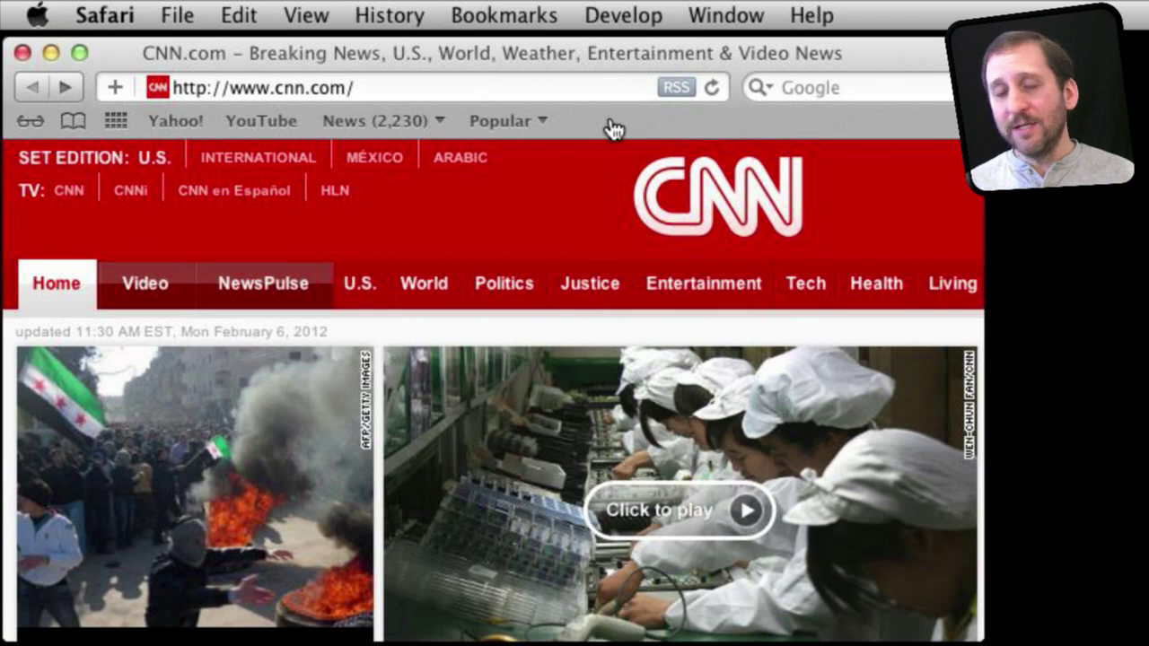
right_click(613, 128)
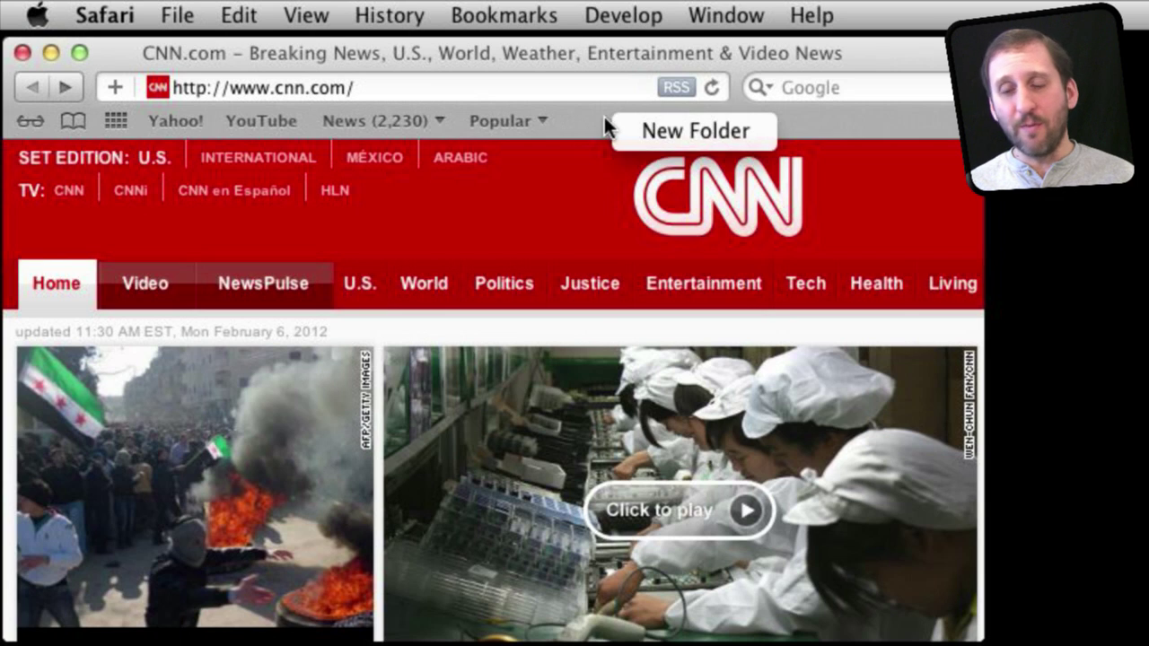
click(663, 131)
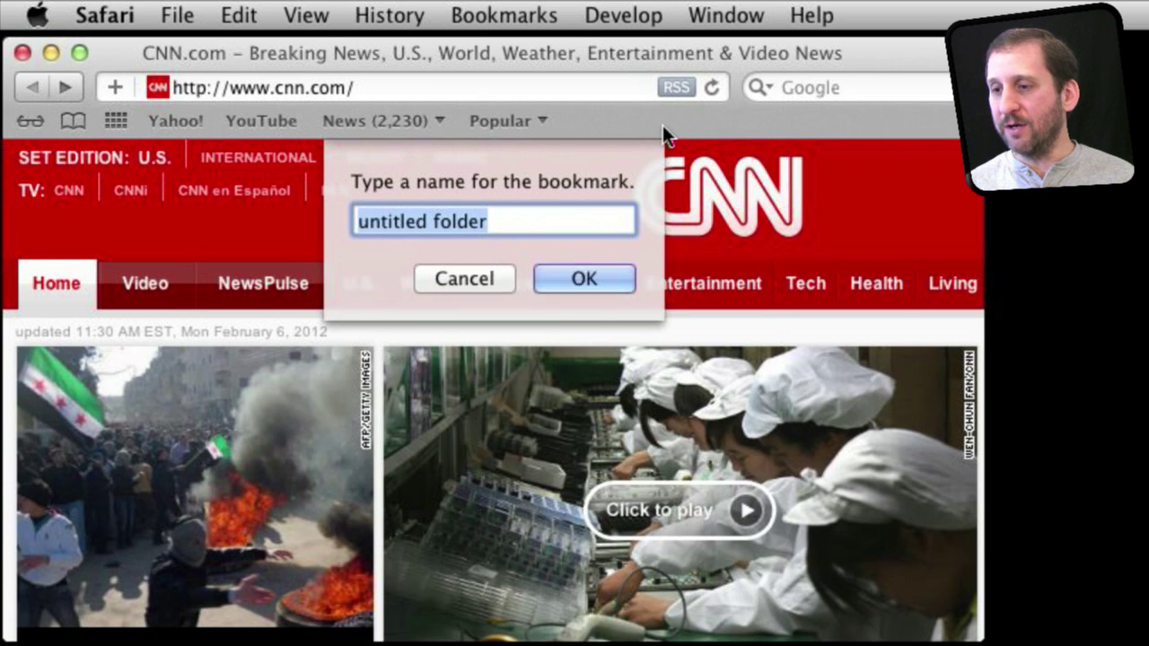
text(My News)
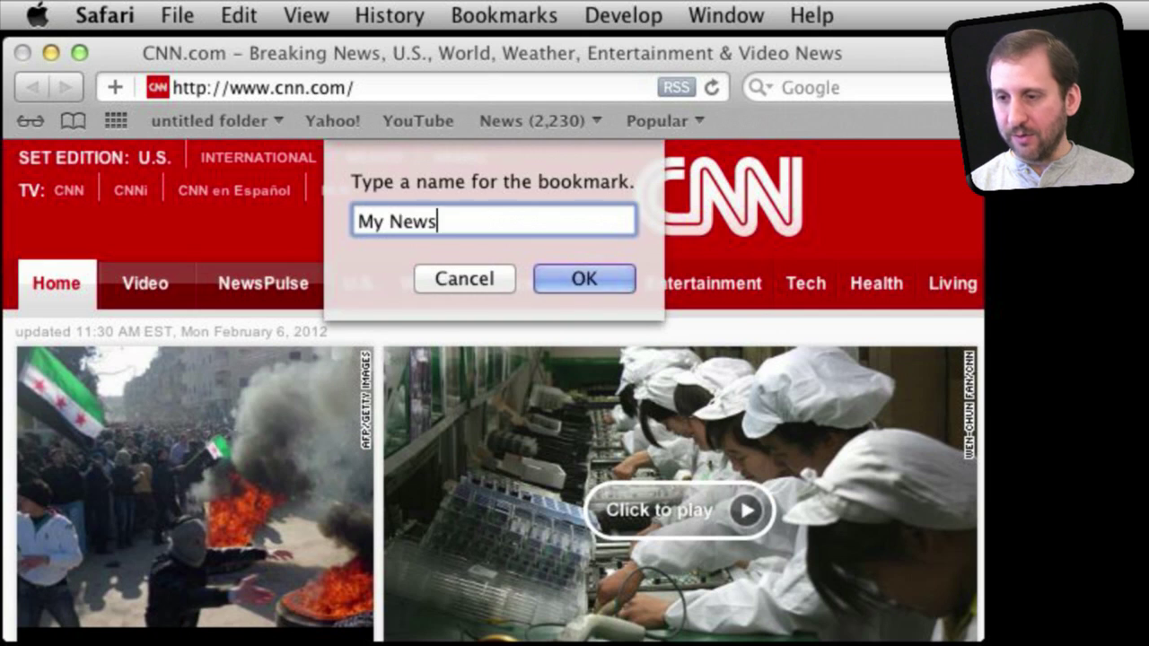
key(Return)
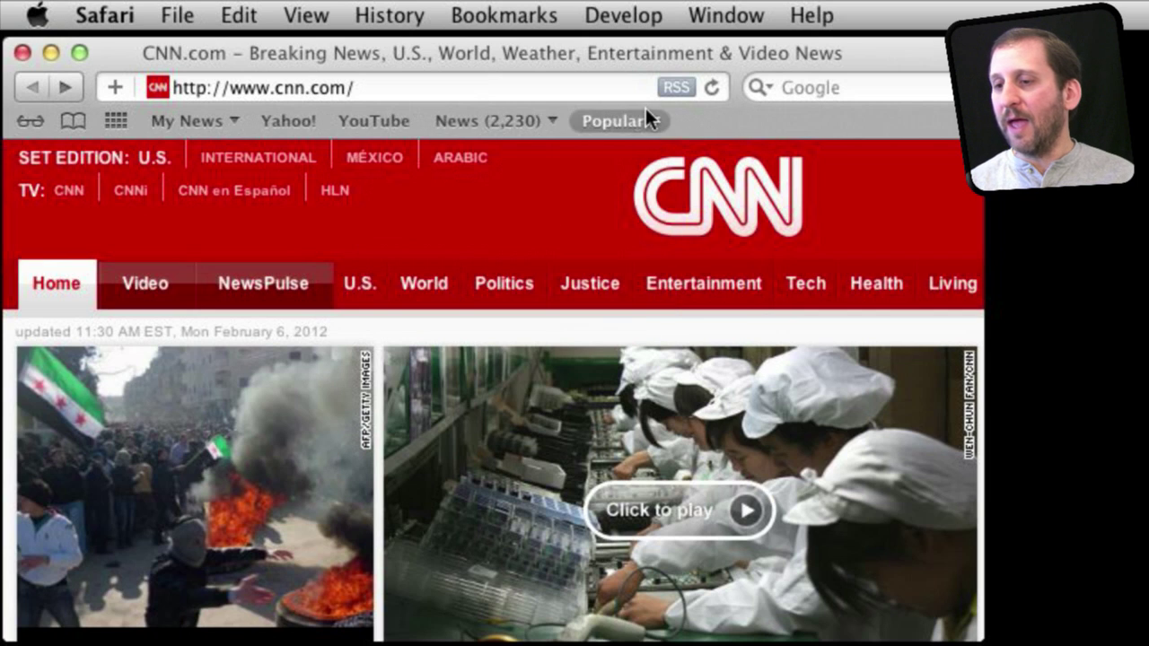
click(176, 117)
click(177, 117)
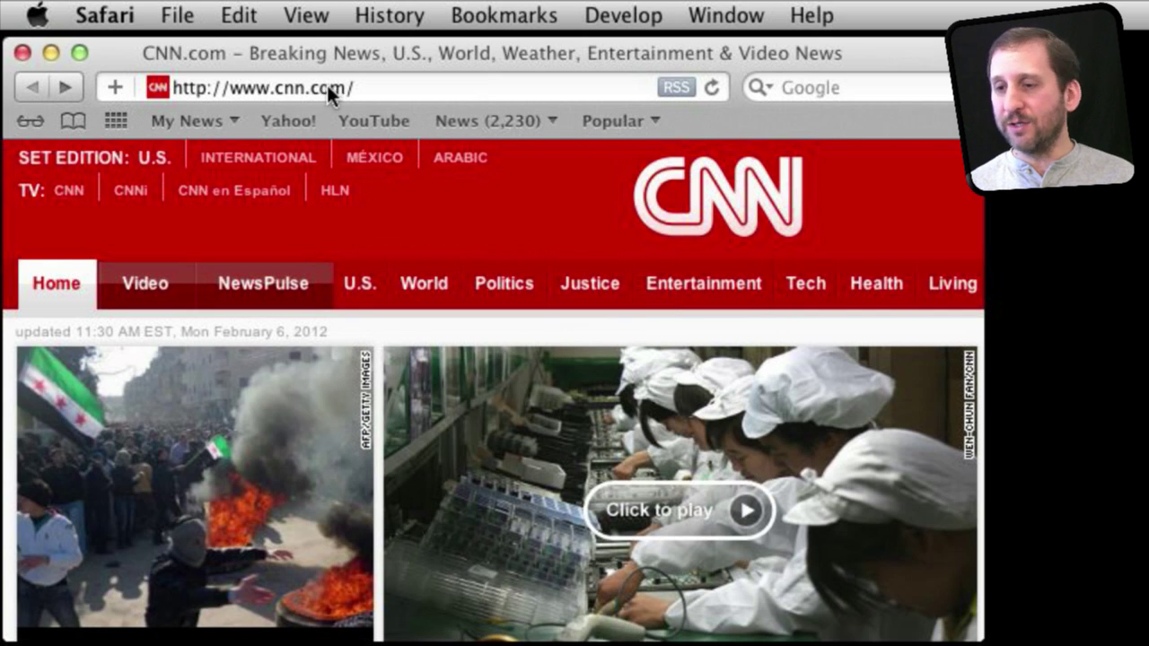
Bookmark CNN's Top Stories RSS feed as 'CNN.com' inside the My News folder.
click(676, 85)
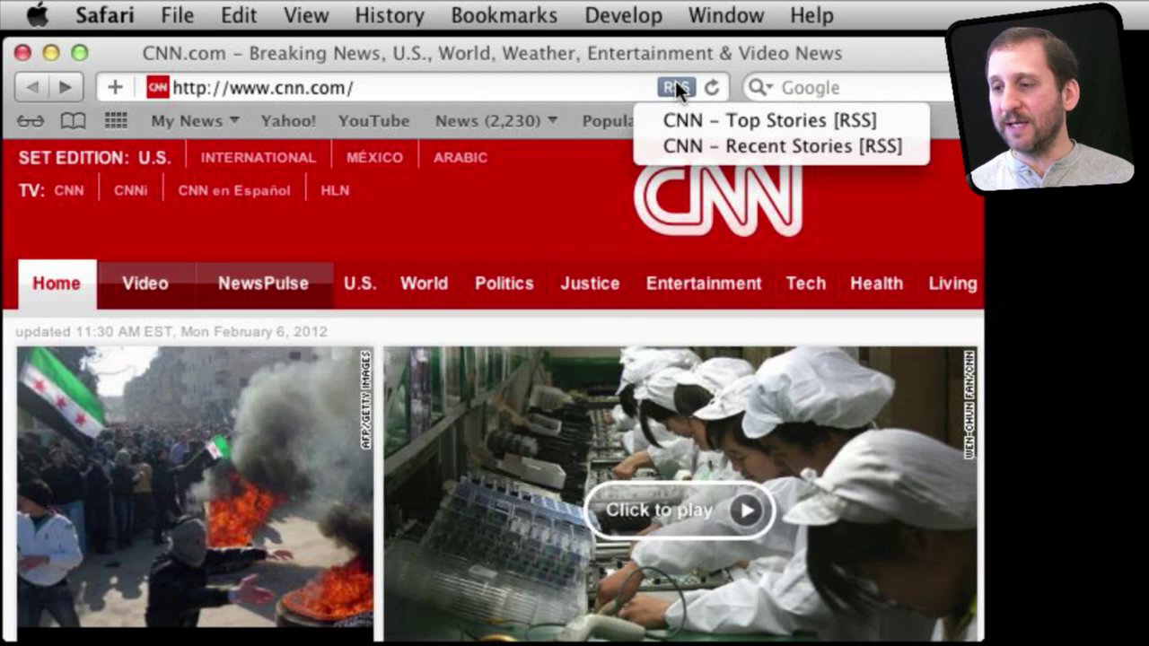
click(700, 120)
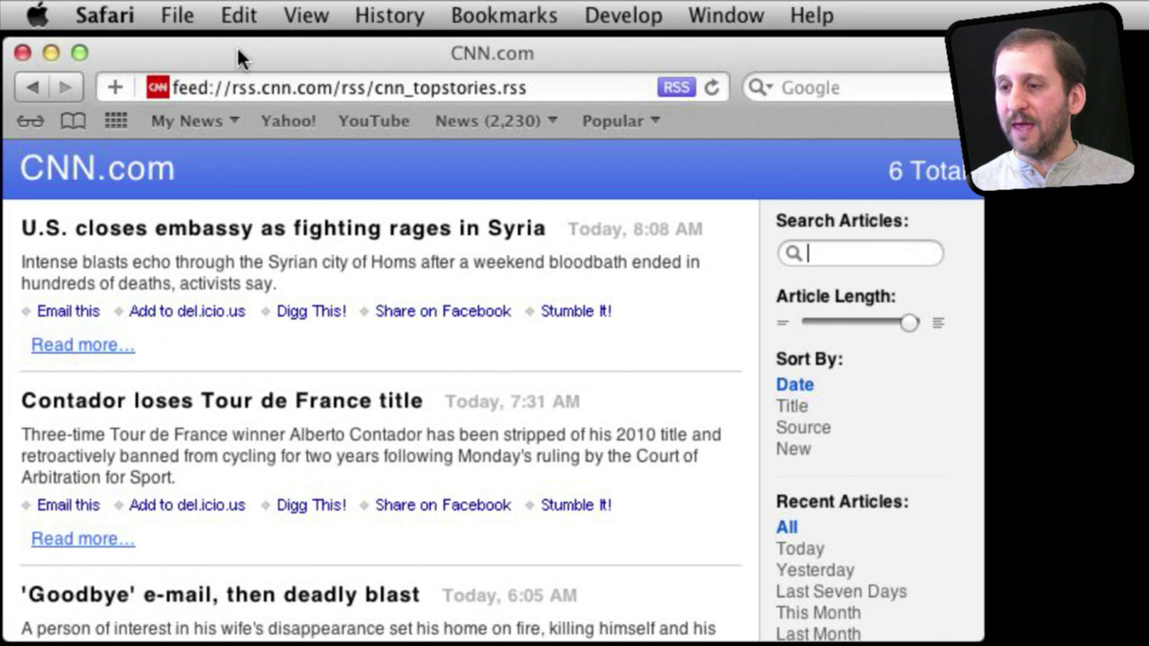
click(502, 15)
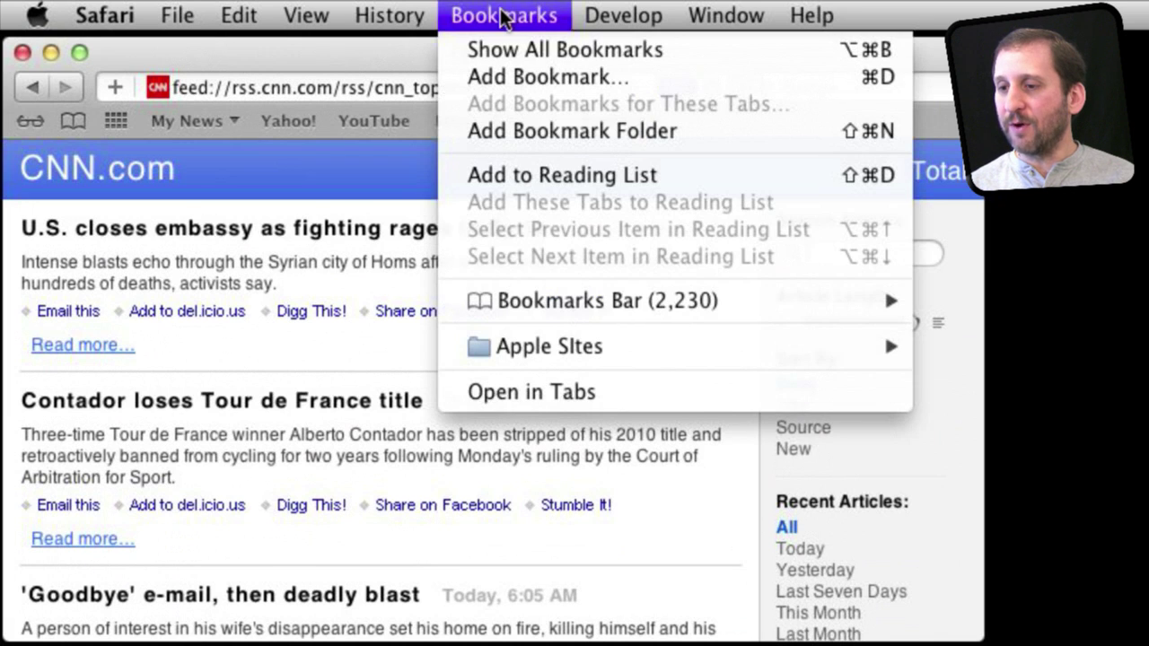
click(516, 77)
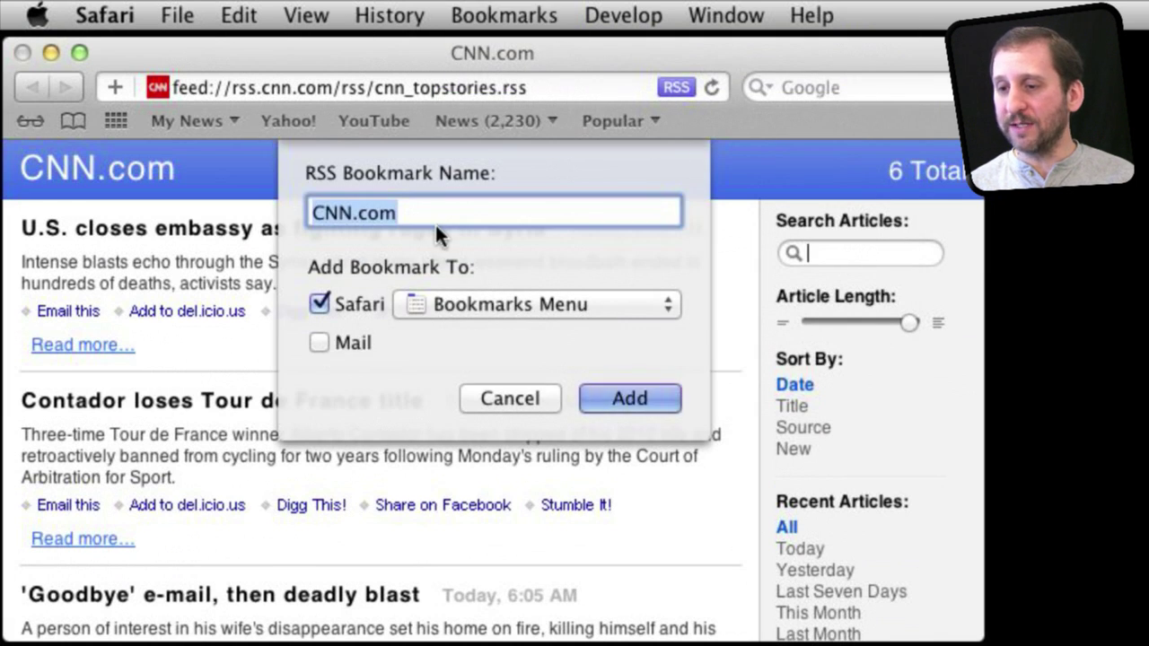
click(470, 307)
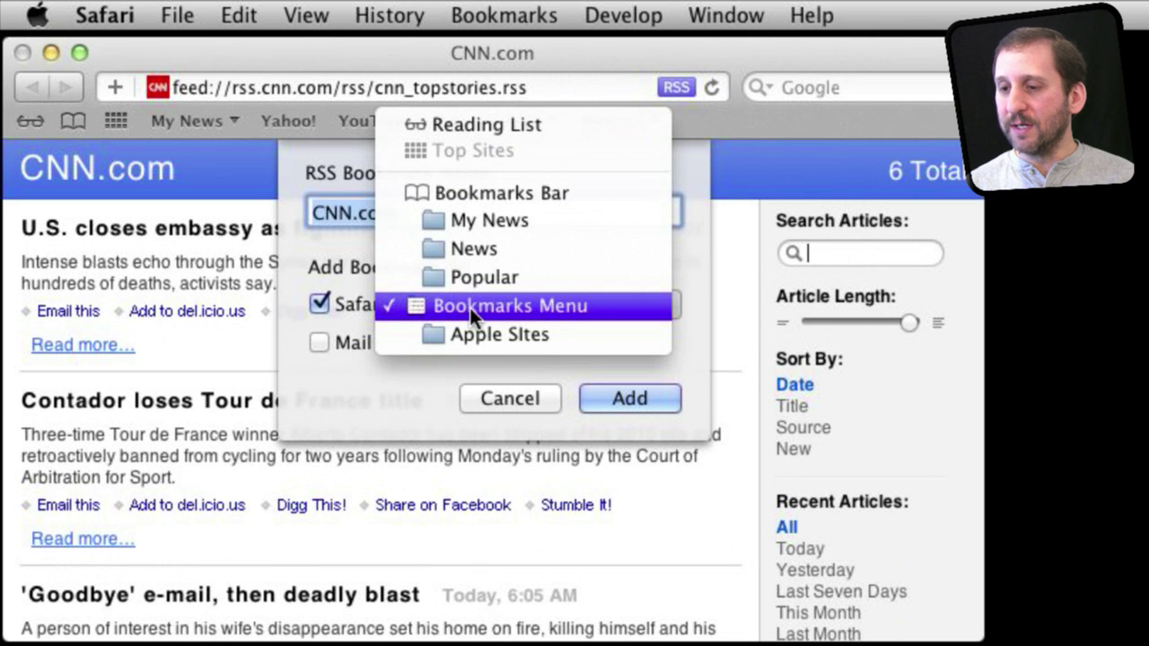
click(481, 222)
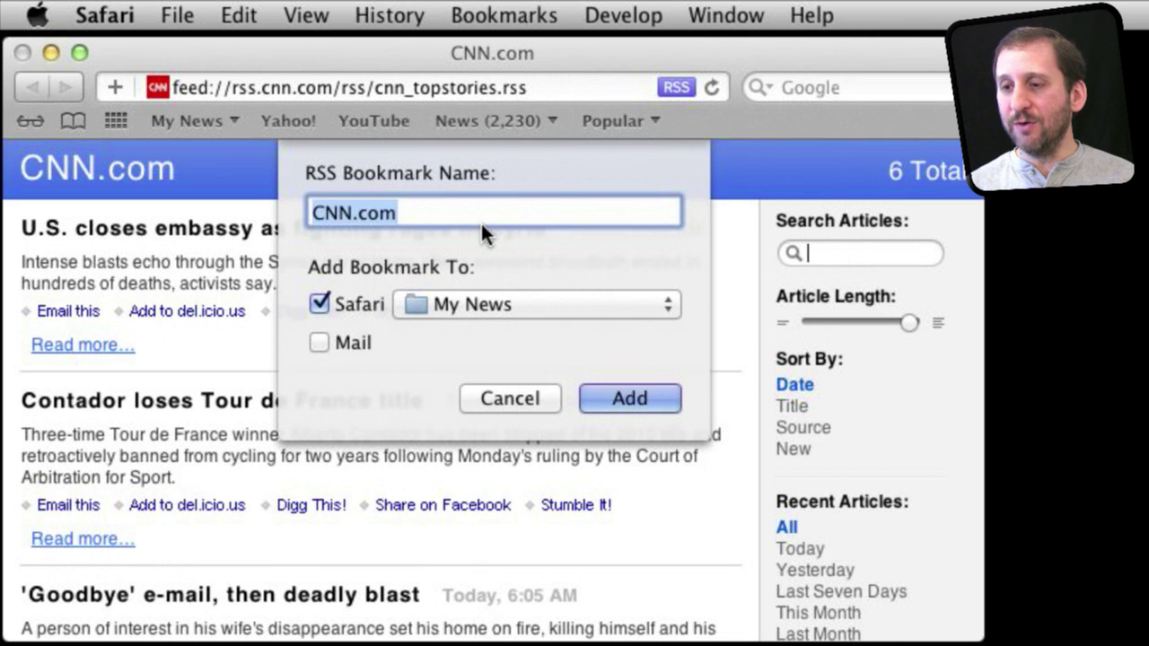
click(629, 396)
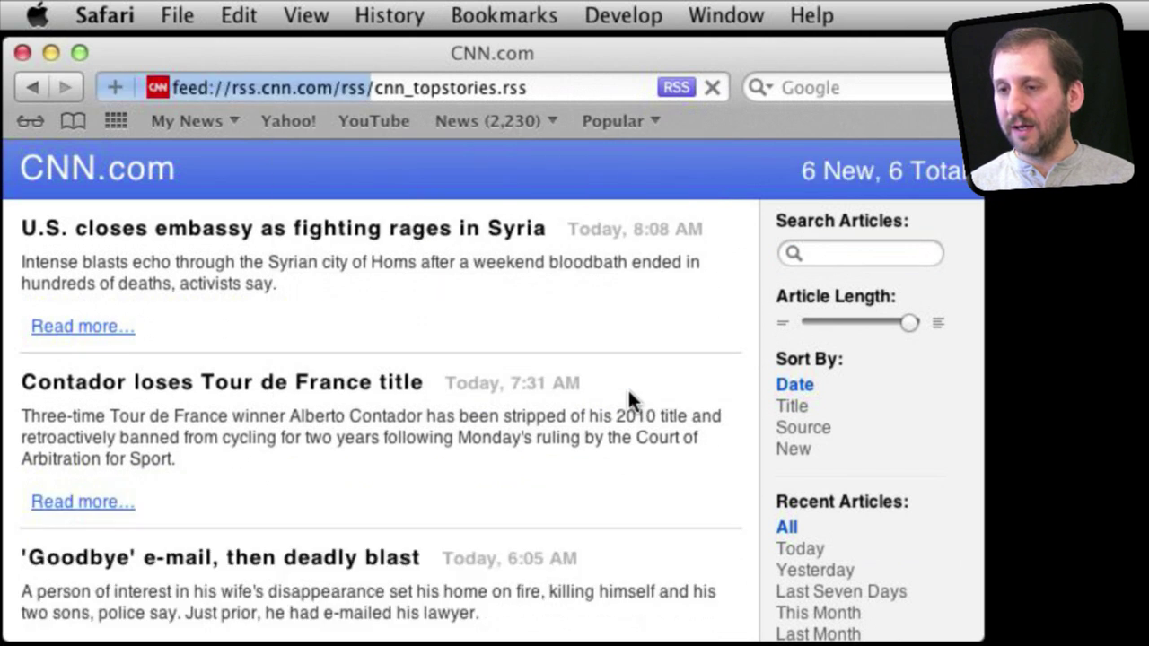
click(204, 120)
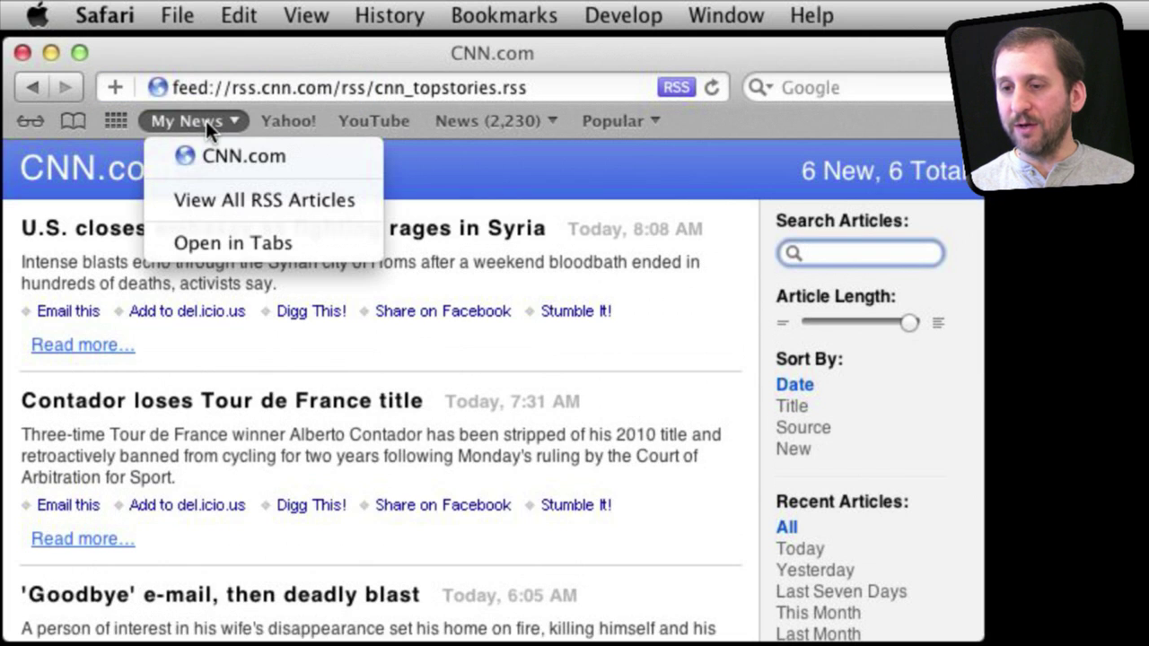
Go to the New York Times website at newyorktimes.com.
click(226, 65)
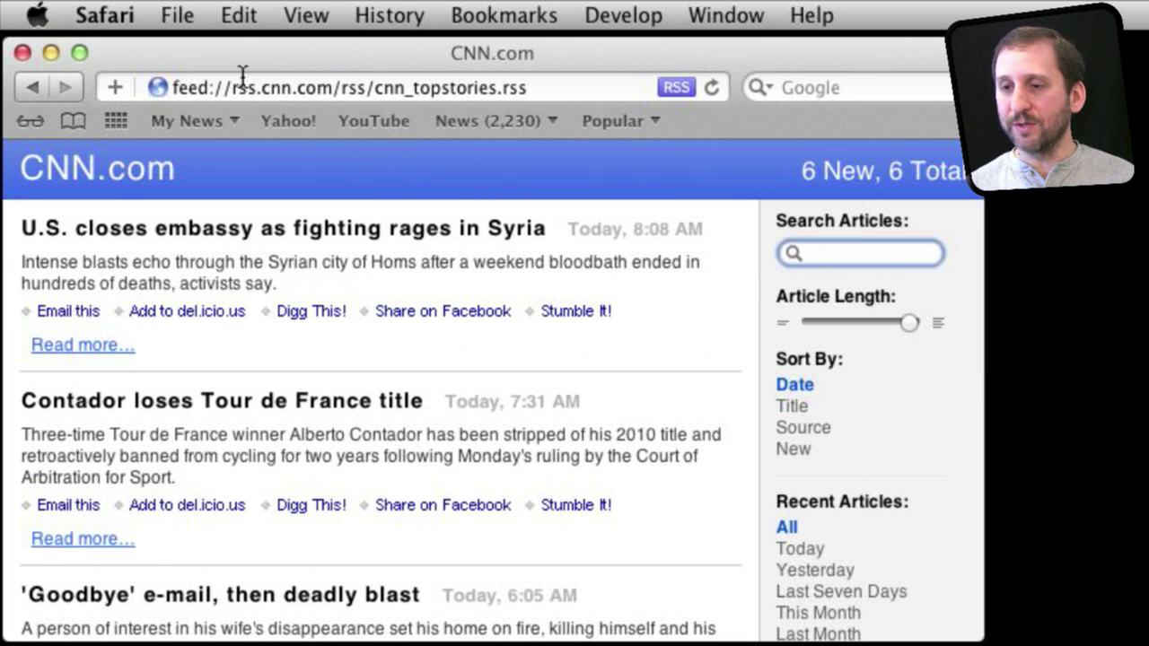
click(250, 87)
key(super+a)
text(new)
key(BackSpace)
text(yo)
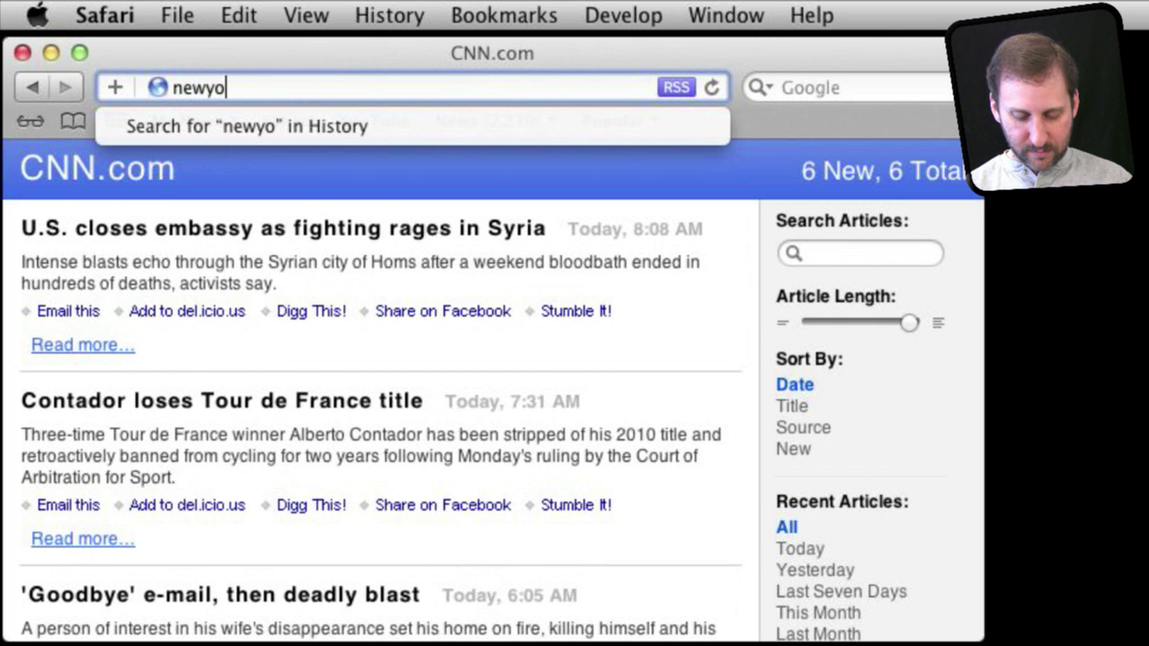
text(rktimes.com)
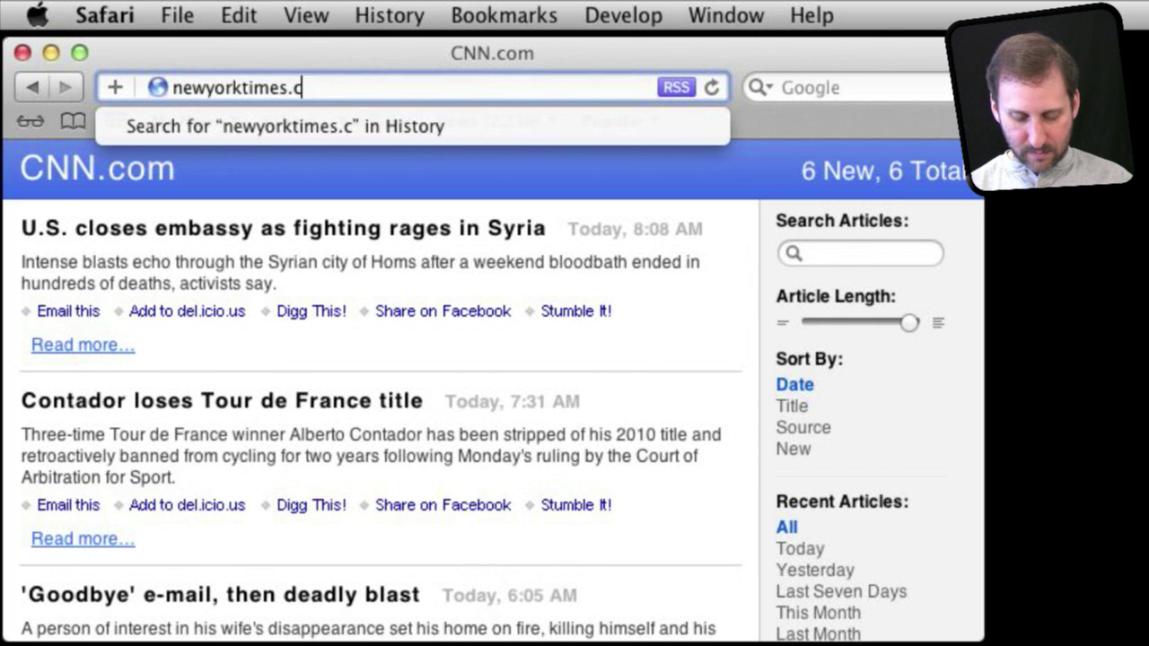
key(Return)
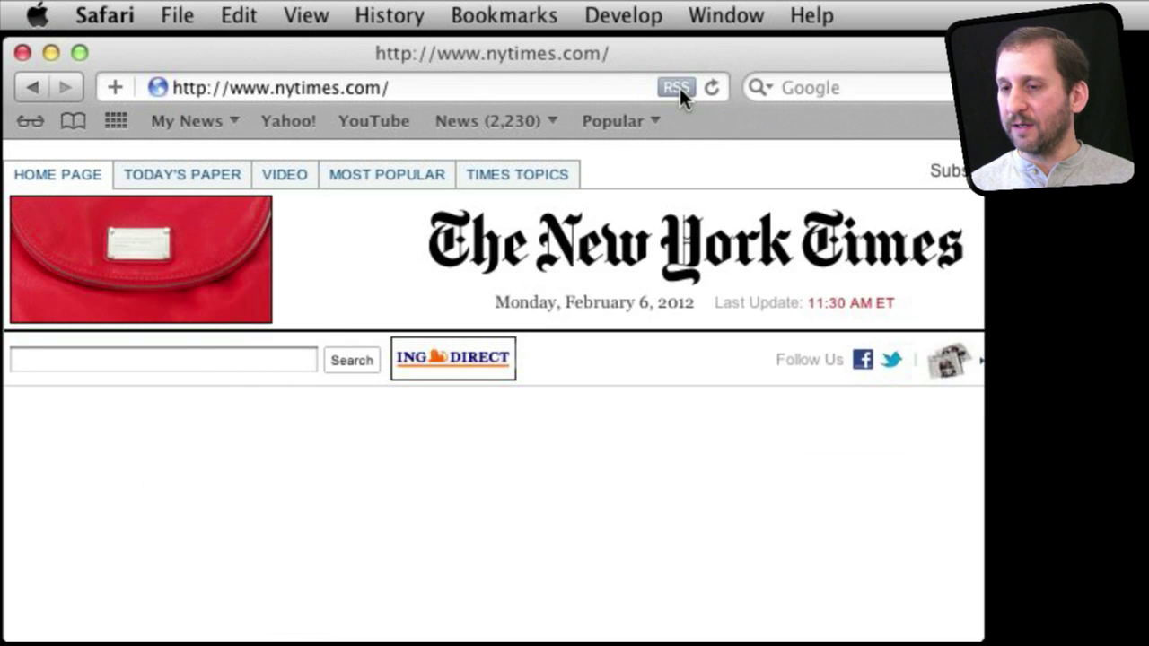
Bookmark the NYT Home Page RSS feed into the My News folder.
click(677, 87)
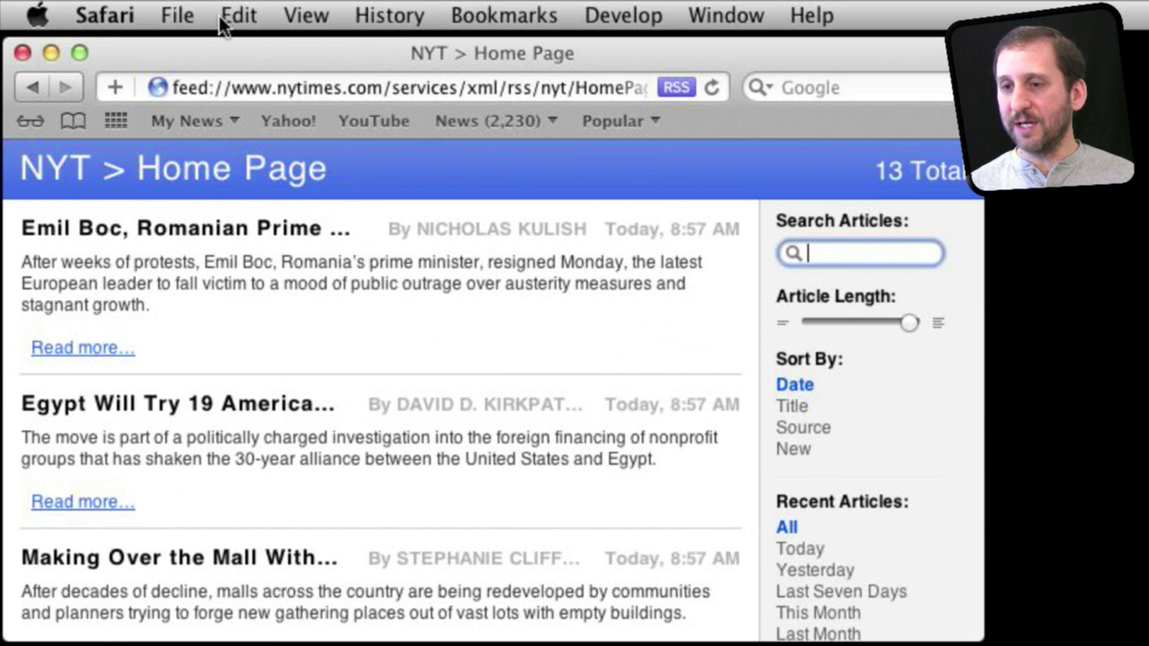
click(490, 15)
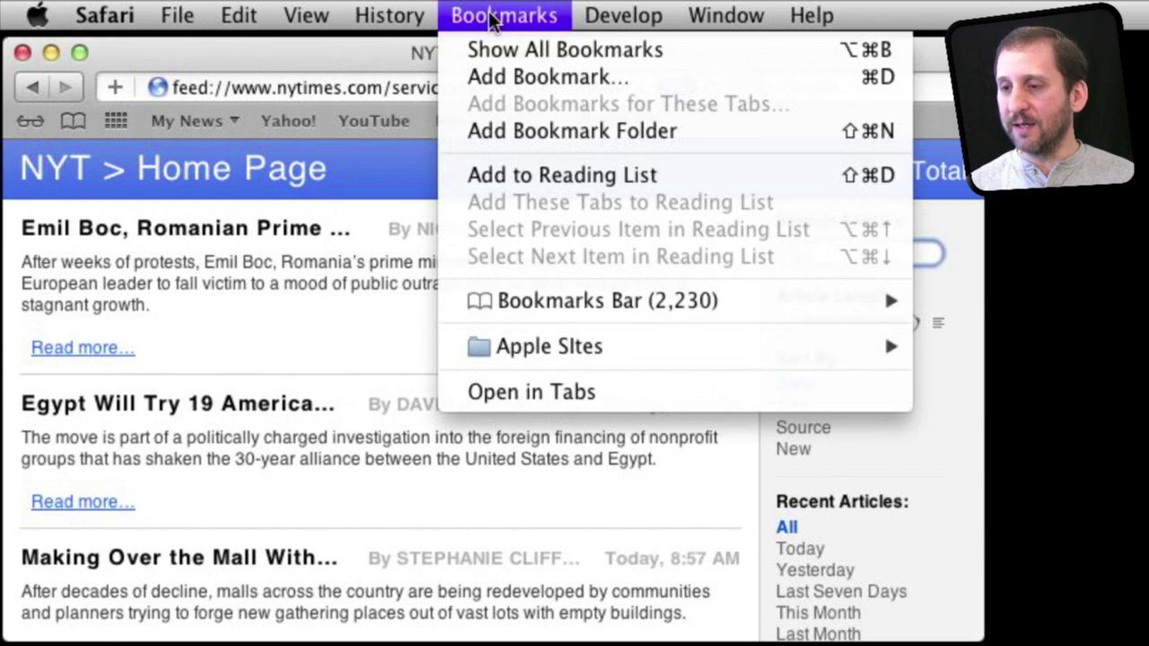
click(522, 84)
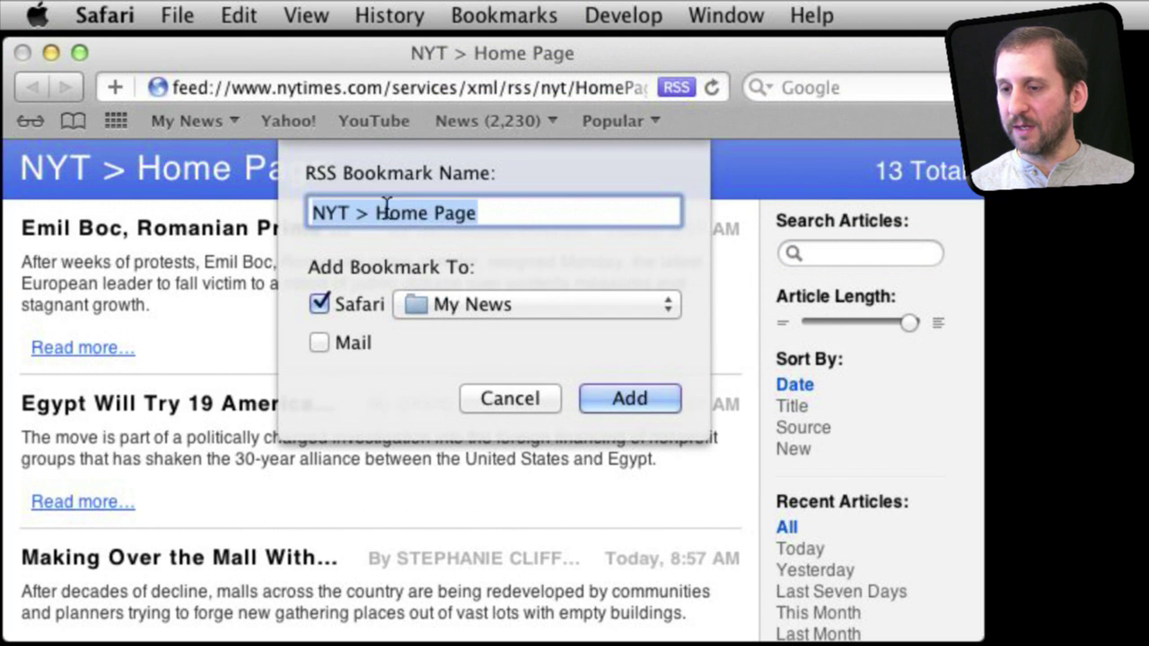
click(646, 391)
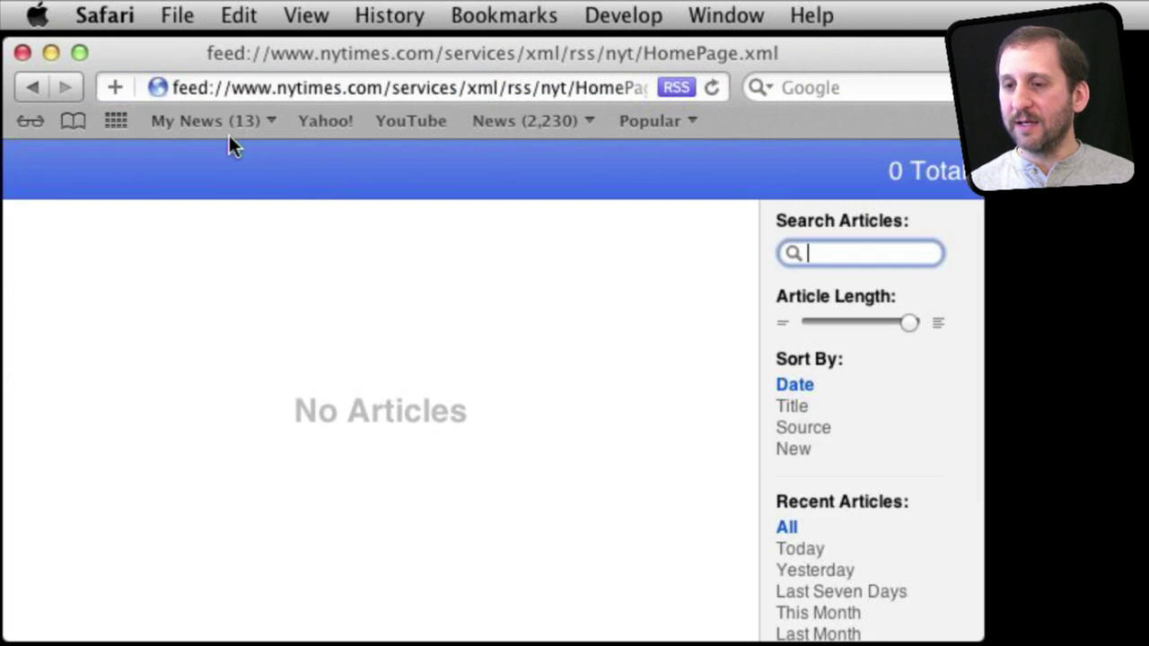
Open View All RSS Articles for My News and scroll through the combined CNN and NYT list.
click(233, 121)
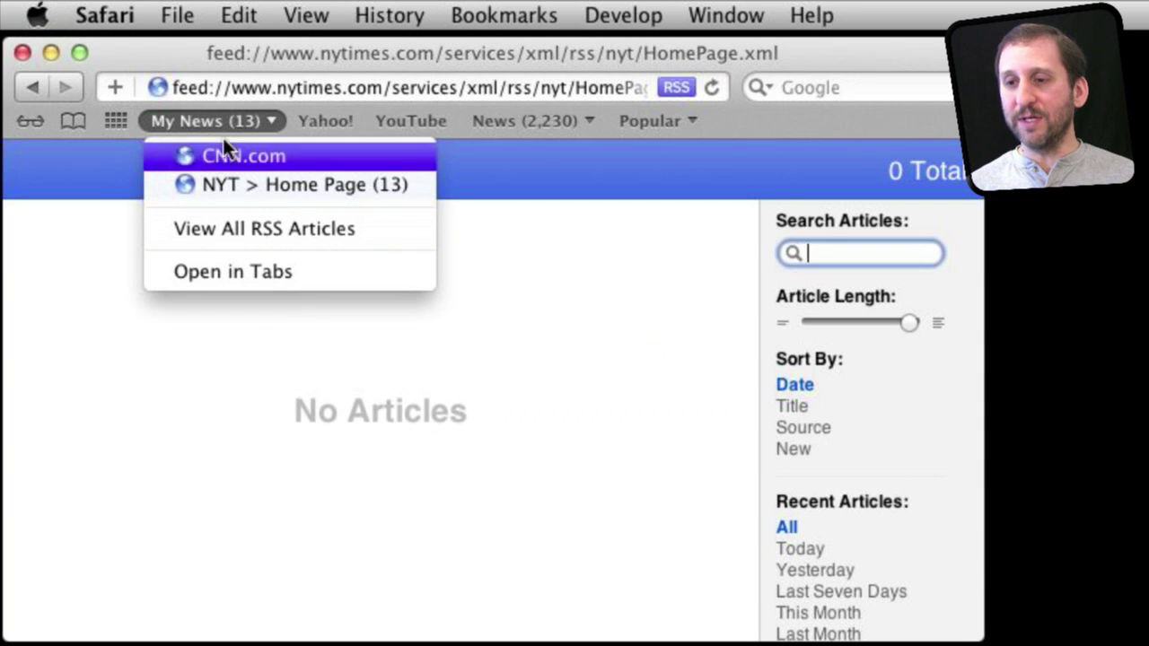
click(233, 226)
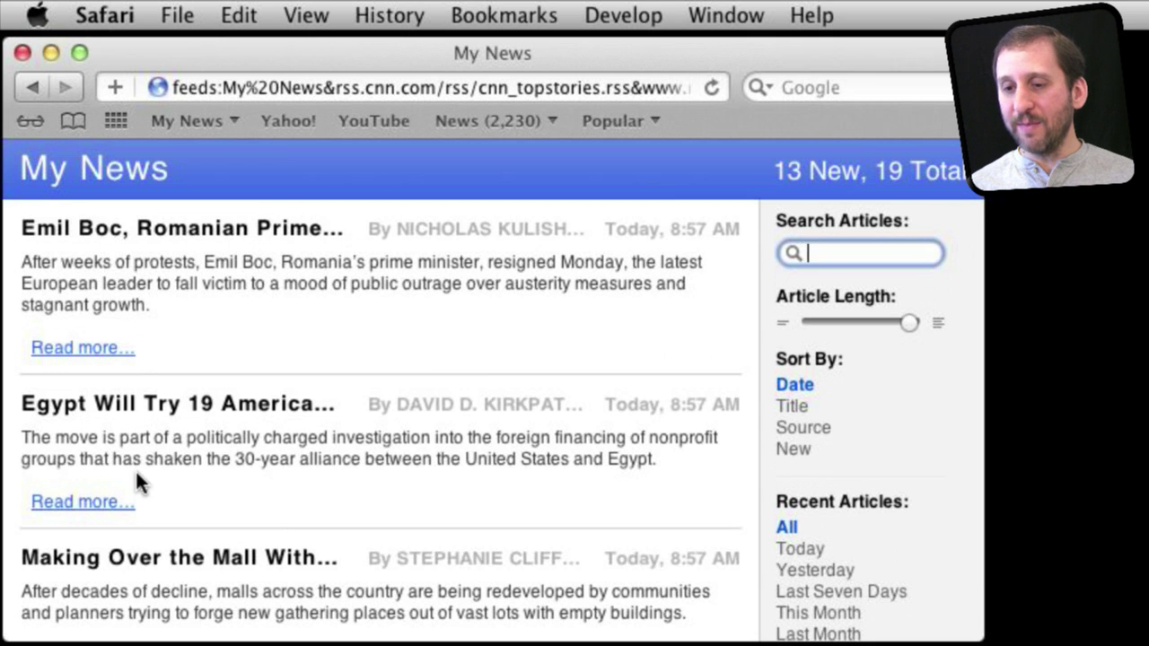
scroll(136, 477, down, 10)
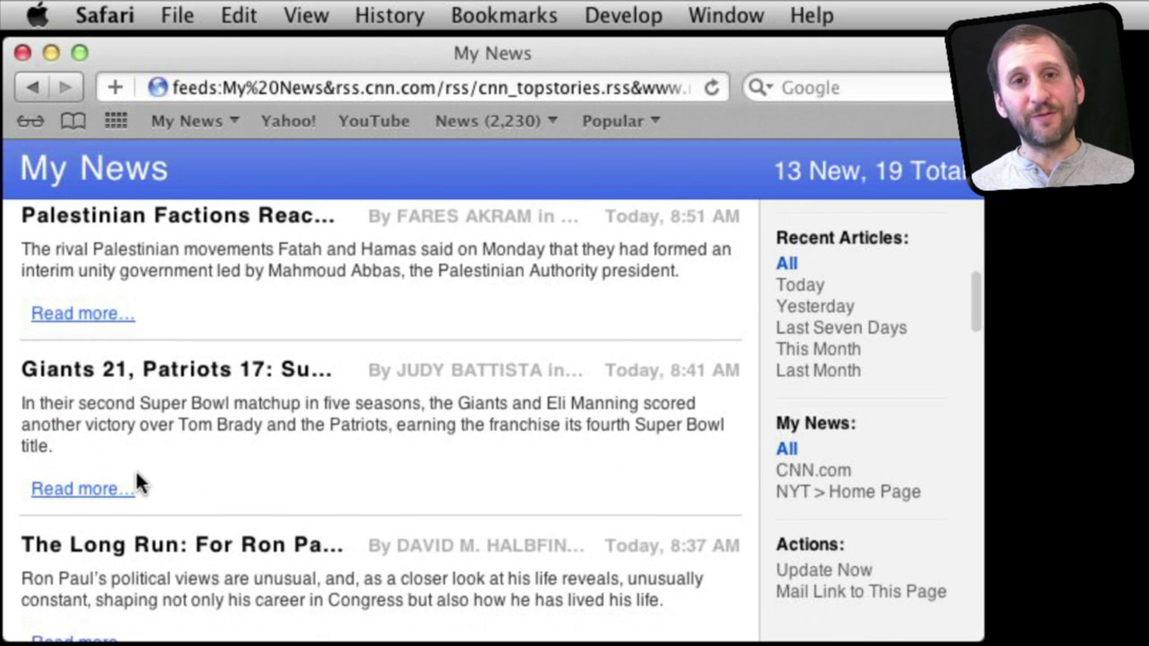
scroll(141, 390, up, 10)
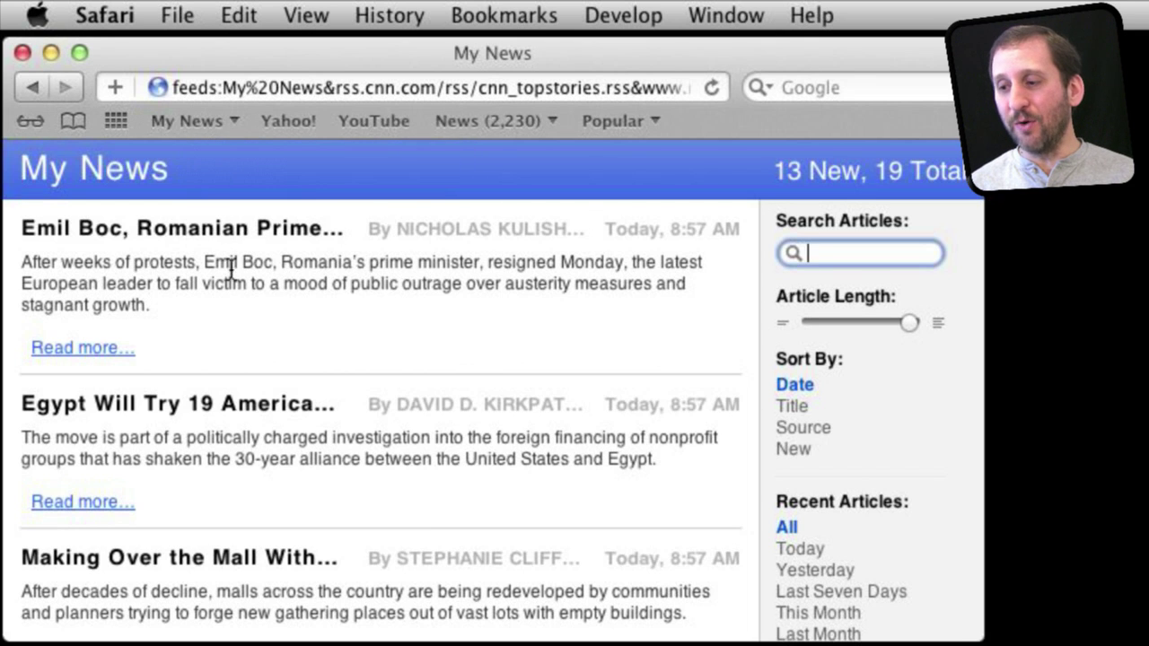
scroll(215, 356, down, 10)
scroll(214, 357, up, 8)
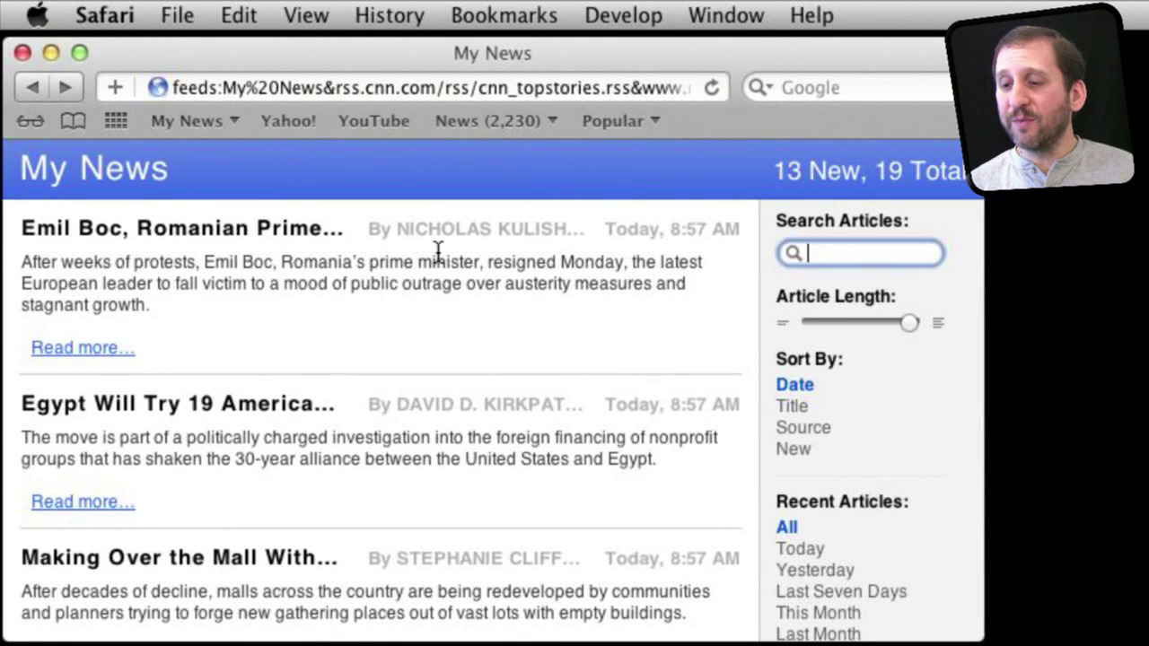
click(516, 15)
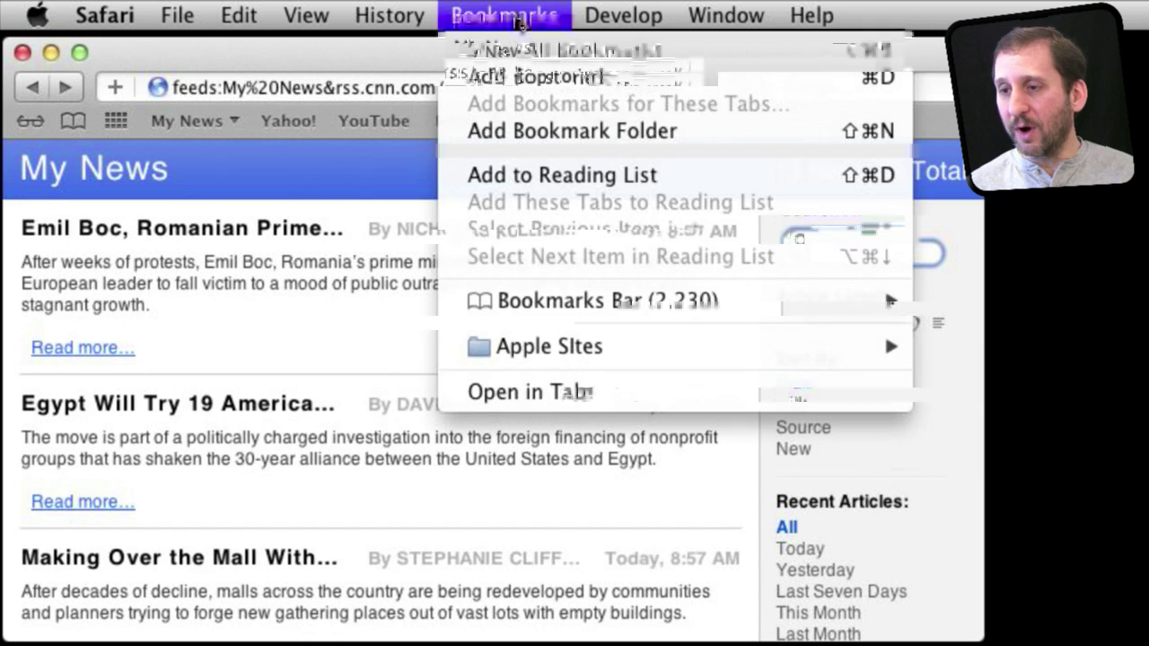
click(517, 49)
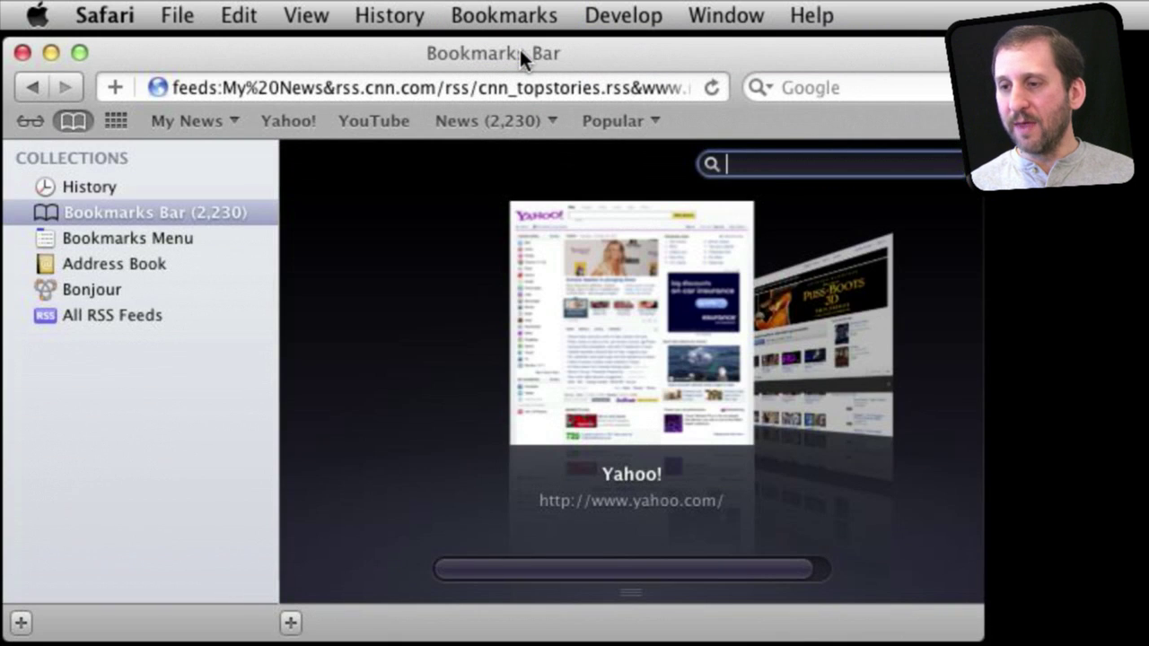
drag(625, 594, 632, 216)
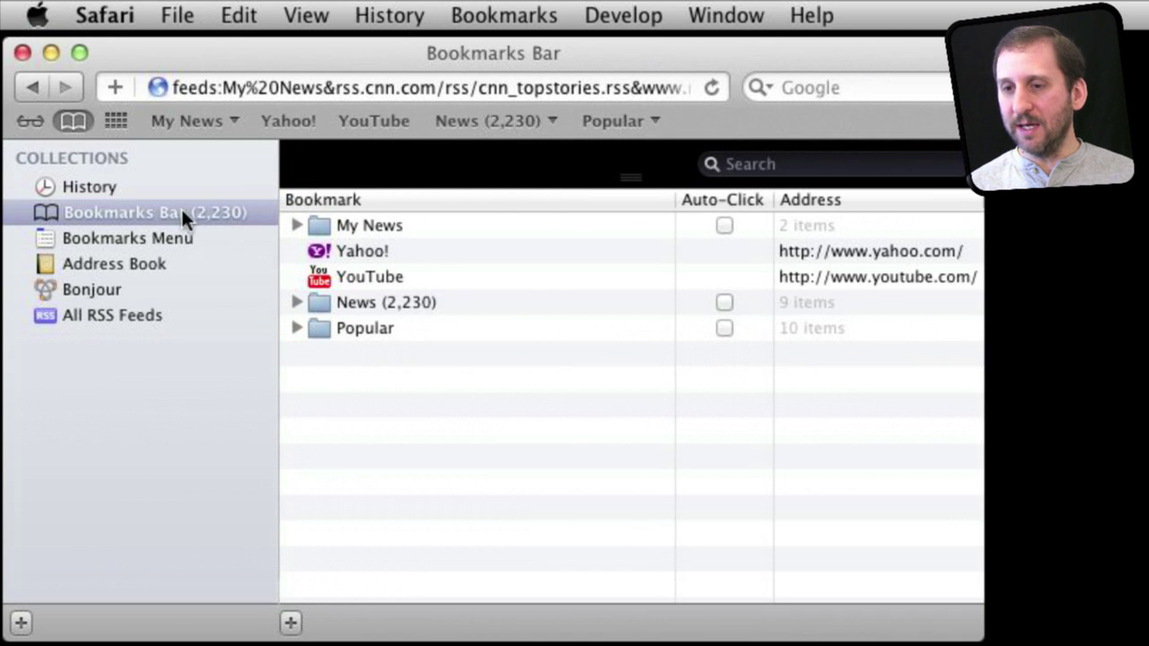
click(296, 225)
click(297, 225)
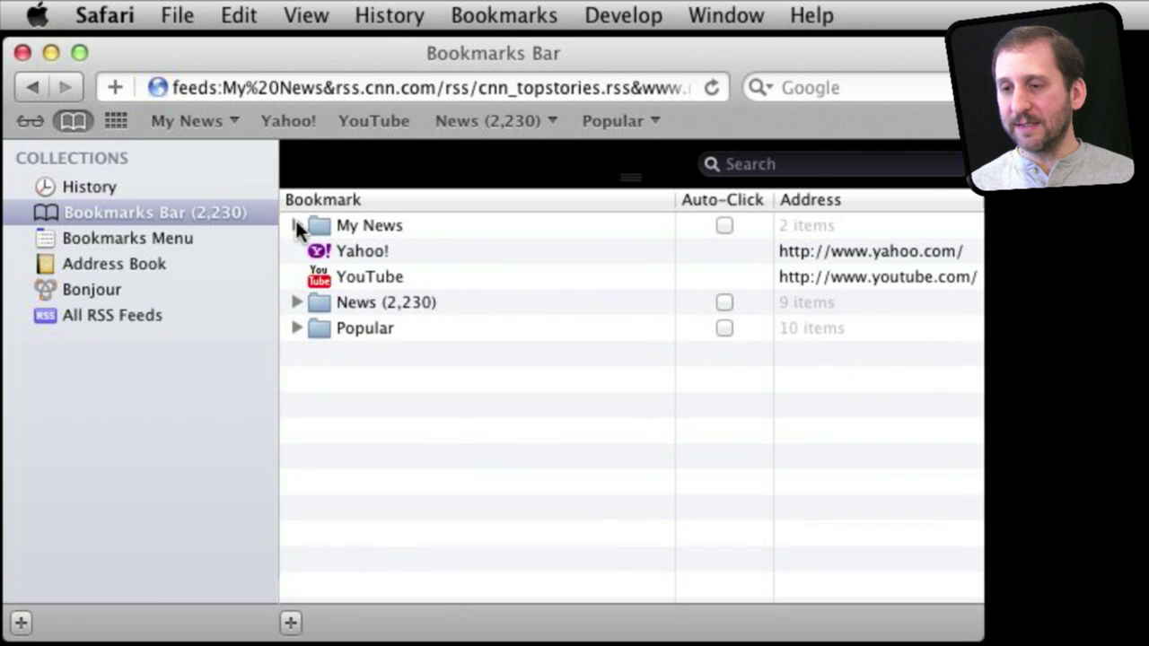
click(297, 226)
click(824, 277)
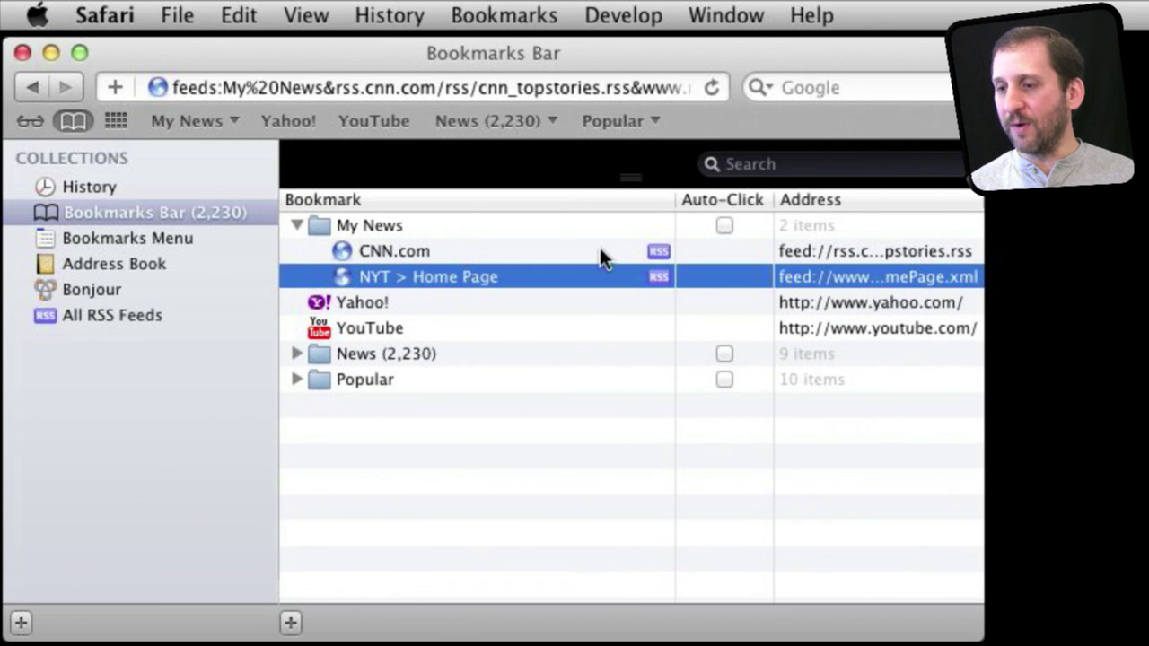
click(296, 225)
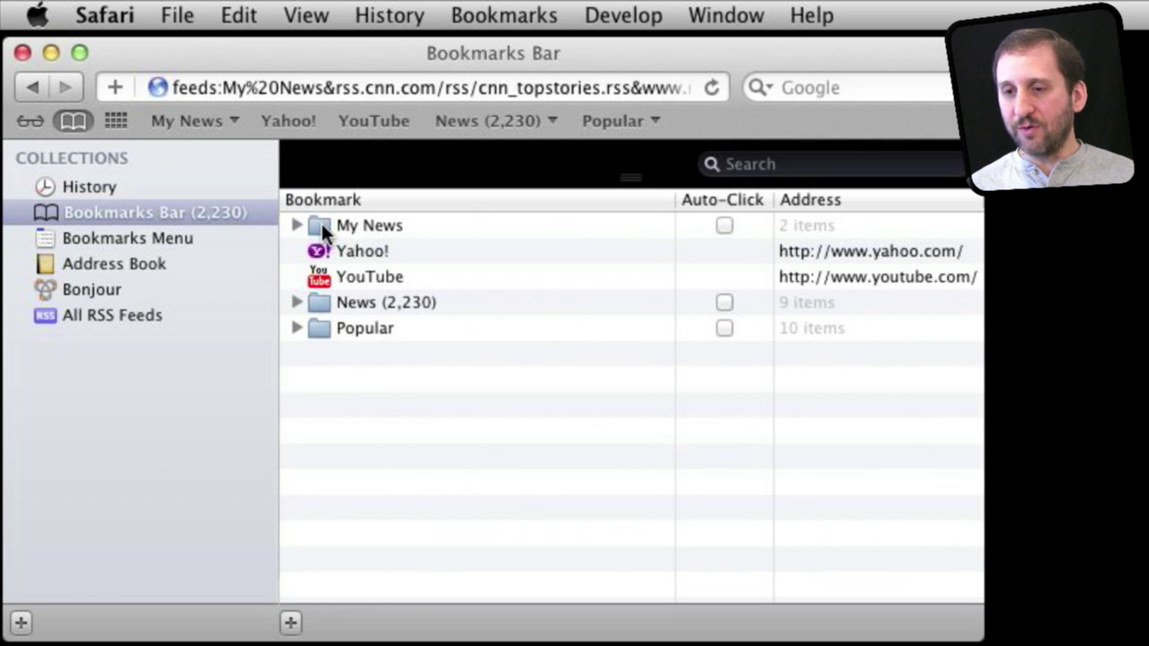
drag(322, 223, 109, 348)
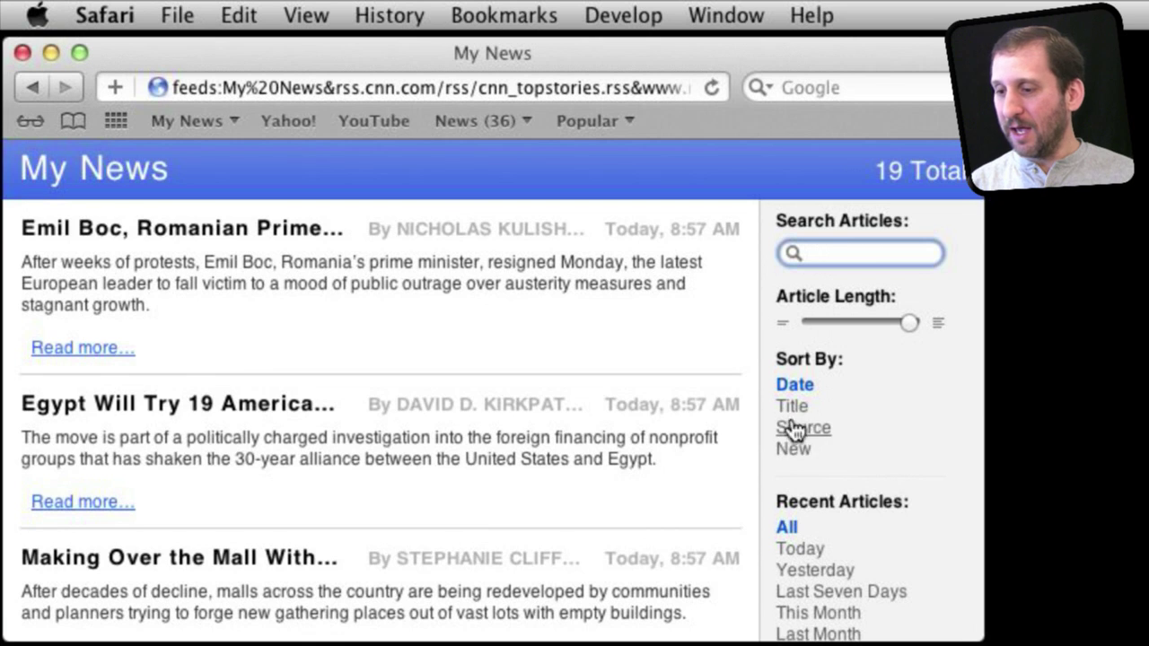
Show all My News feeds, refresh them, and search the articles for 'congress'.
scroll(796, 499, down, 5)
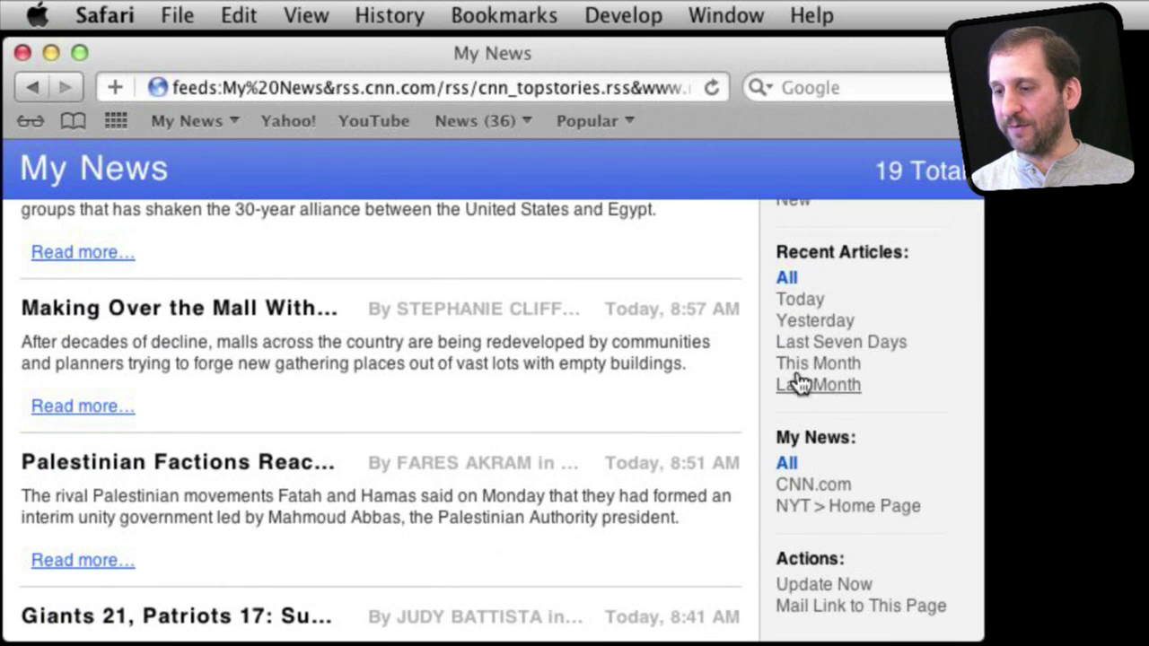
click(808, 488)
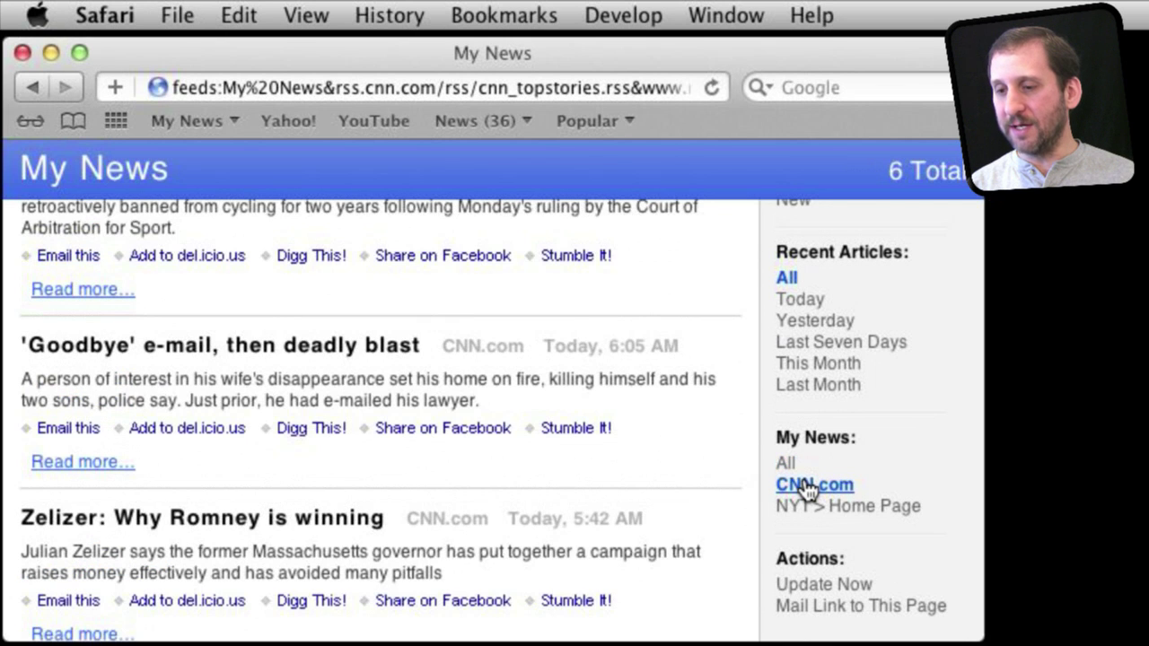
click(788, 463)
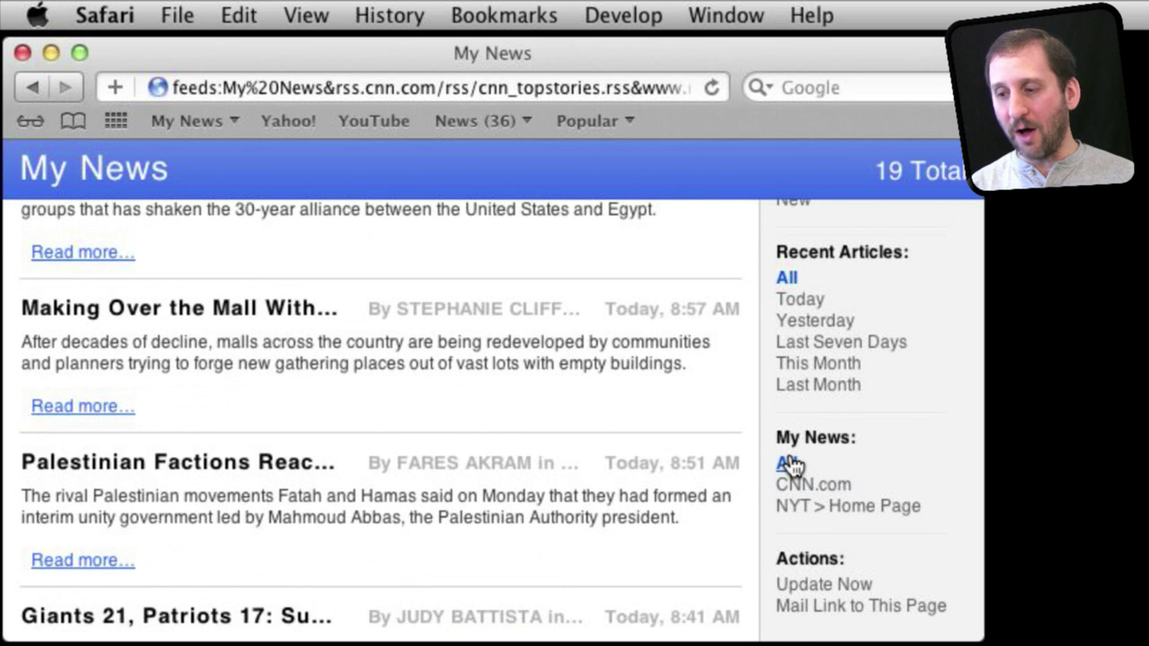
click(814, 586)
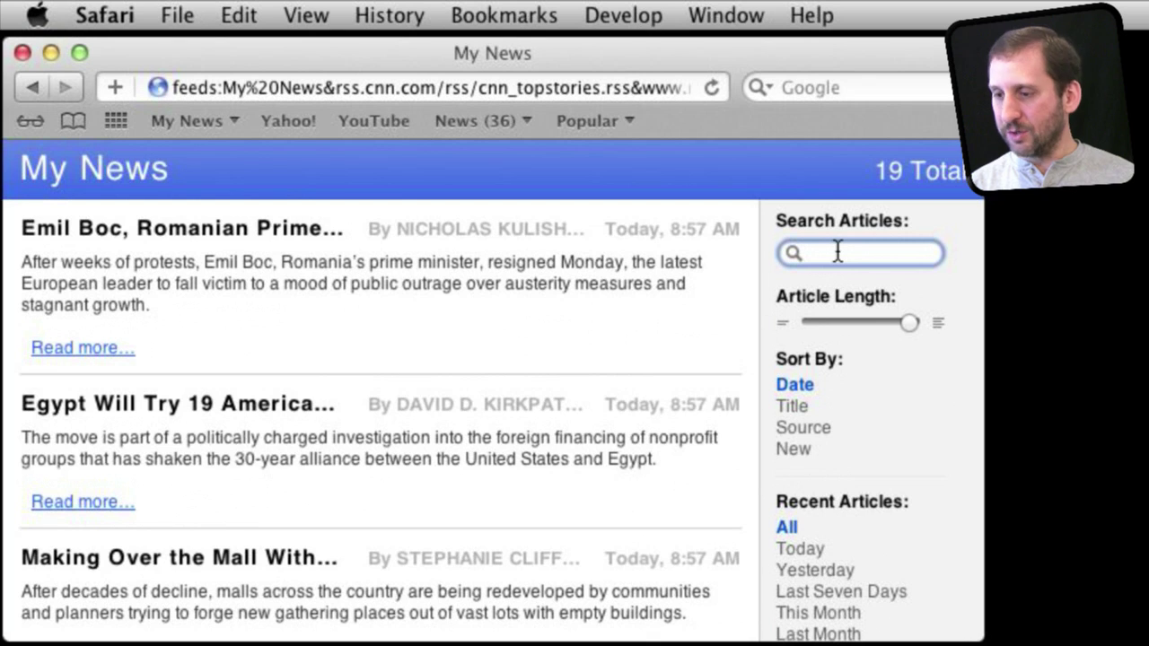
text(congress)
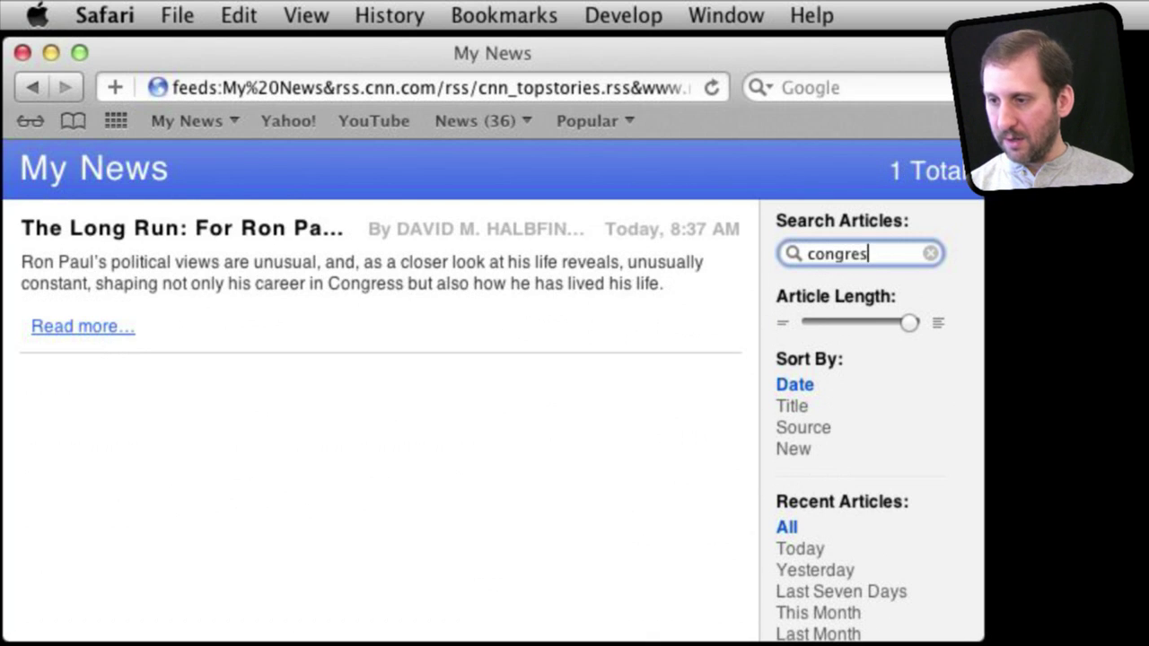